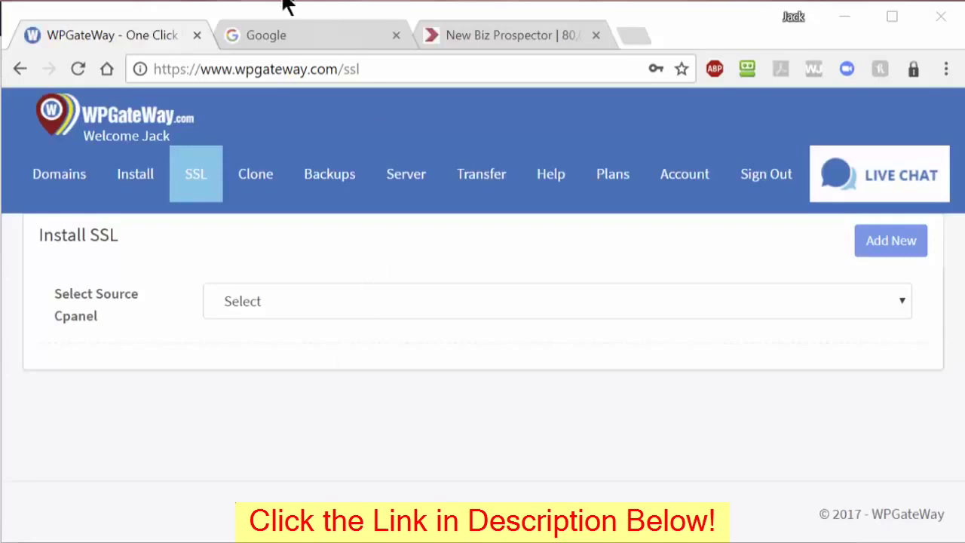
Switch to the Firefox window showing the Google home page
{"action": "left_click", "coordinate": [273, 37]}
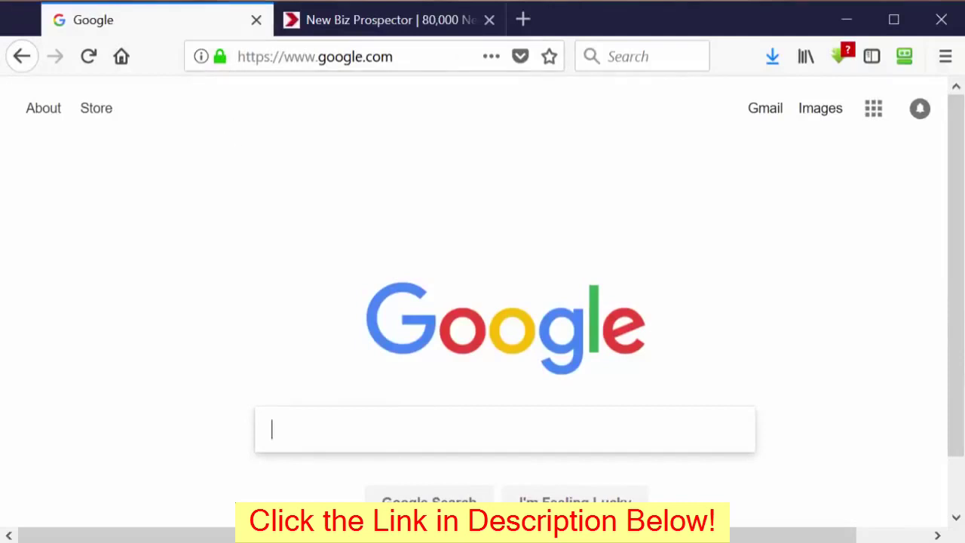
Copy the salesdynamitejack.com address from its Firefox tab and return to Chrome
{"action": "left_click", "coordinate": [335, 22]}
{"action": "left_click", "coordinate": [255, 57]}
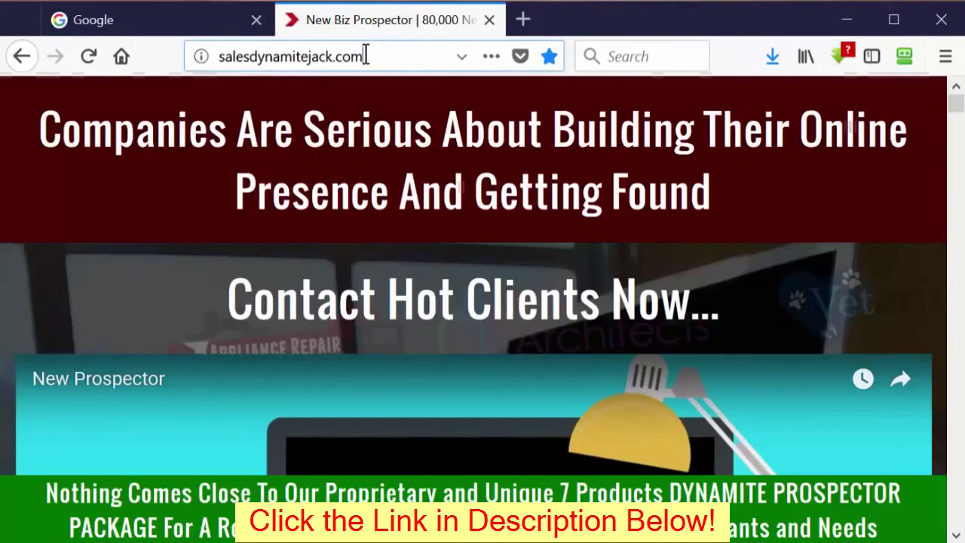
{"action": "left_click_drag", "start_coordinate": [365, 57], "coordinate": [219, 57]}
{"action": "key", "text": "ctrl+c"}
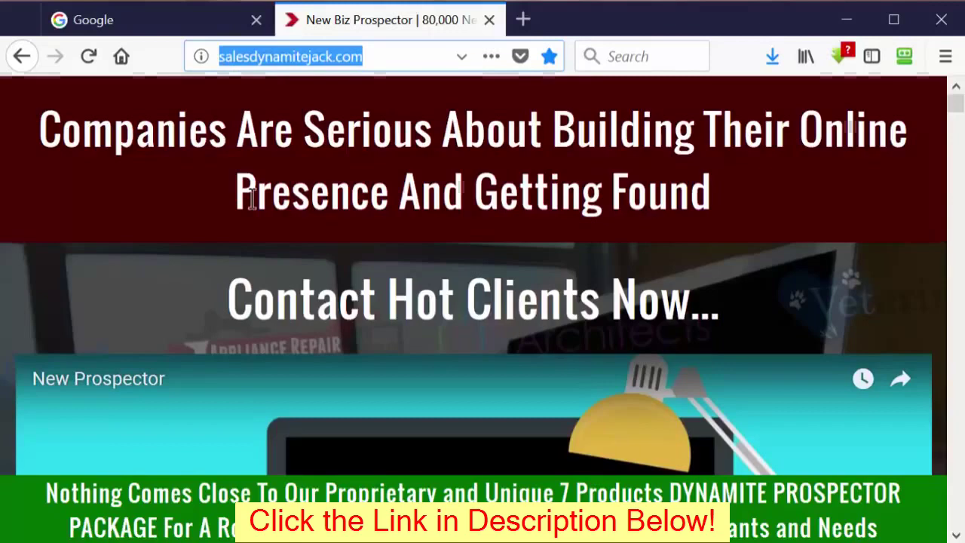
{"action": "key", "text": "alt+Tab"}
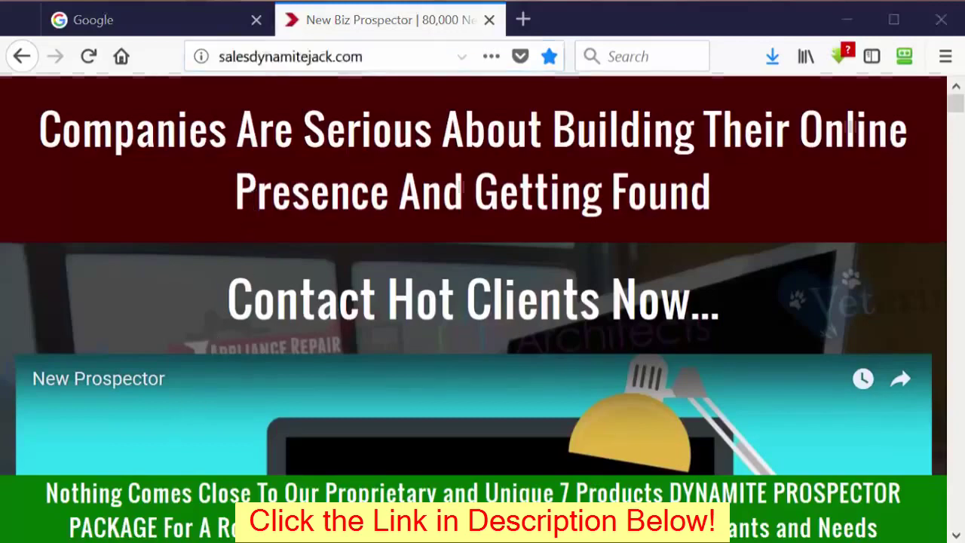
Add a cPanel entry named salesdynamitejack.com with its login URL, username and password
{"action": "left_click", "coordinate": [113, 45]}
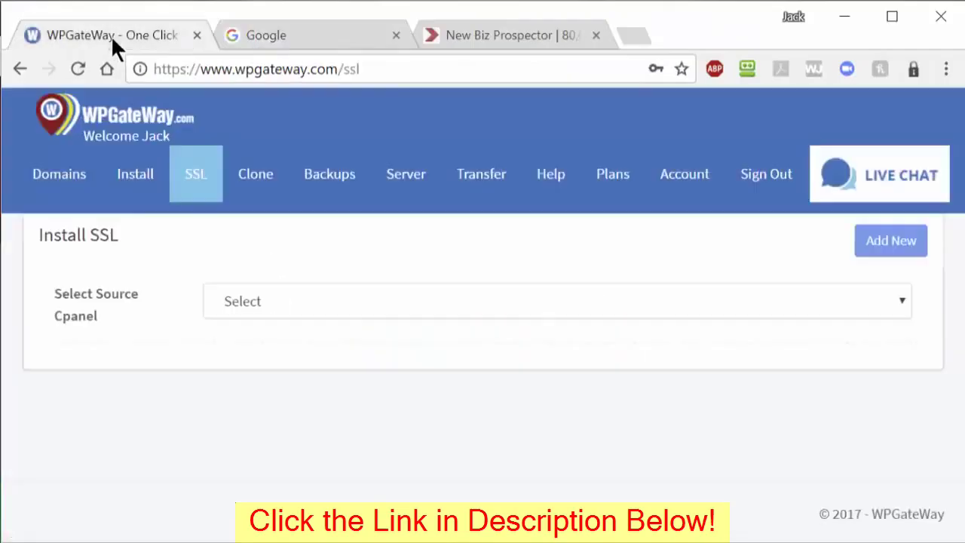
{"action": "left_click", "coordinate": [899, 248]}
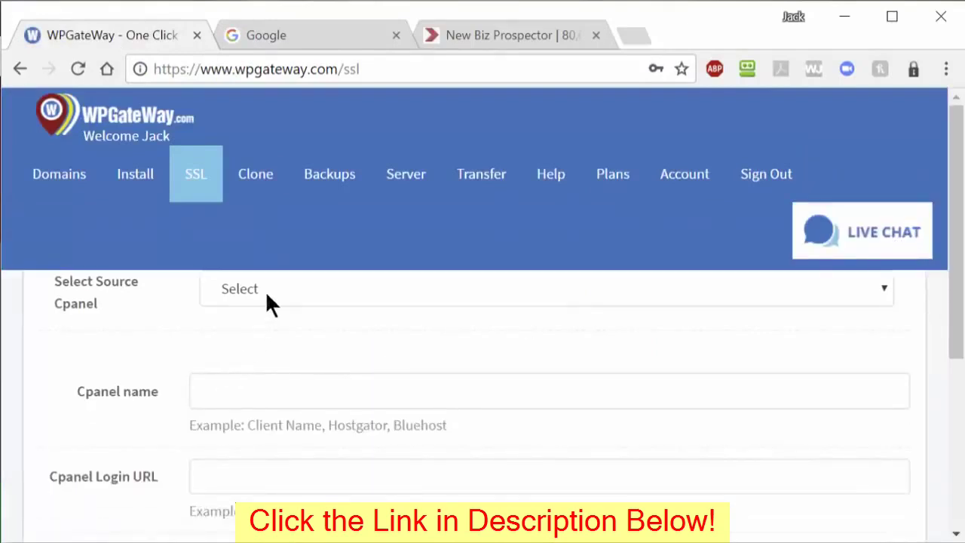
{"action": "left_click", "coordinate": [231, 392]}
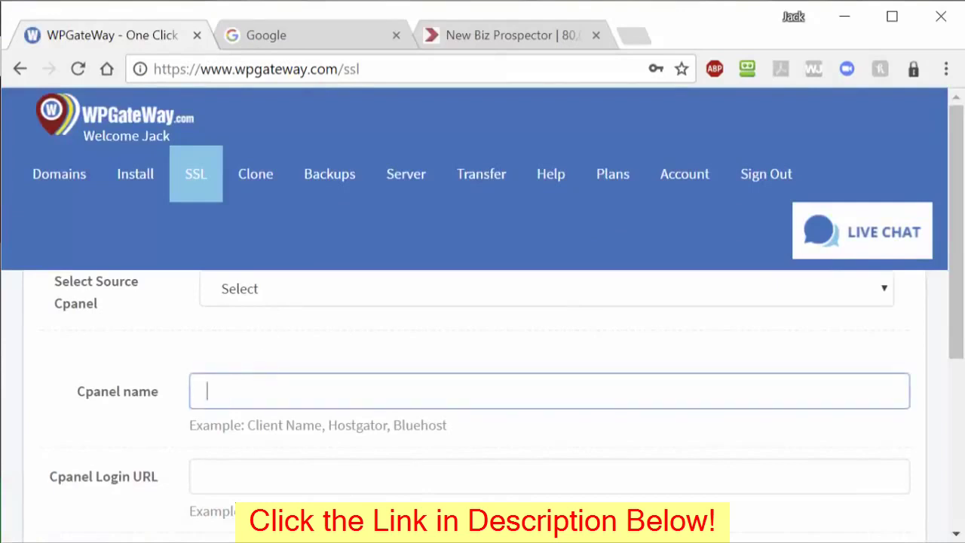
{"action": "key", "text": "alt+Tab"}
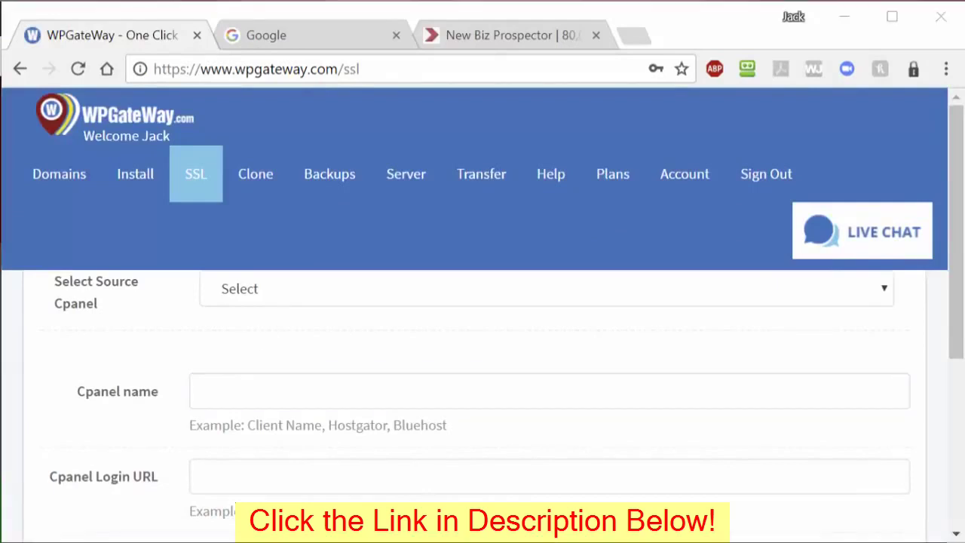
{"action": "left_click", "coordinate": [222, 379]}
{"action": "key", "text": "ctrl+v"}
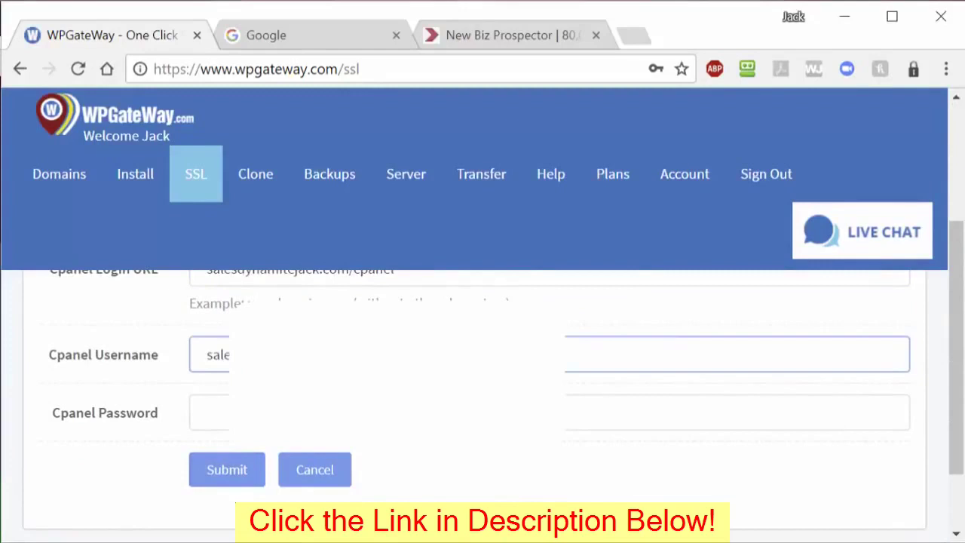
{"action": "left_click", "coordinate": [205, 400]}
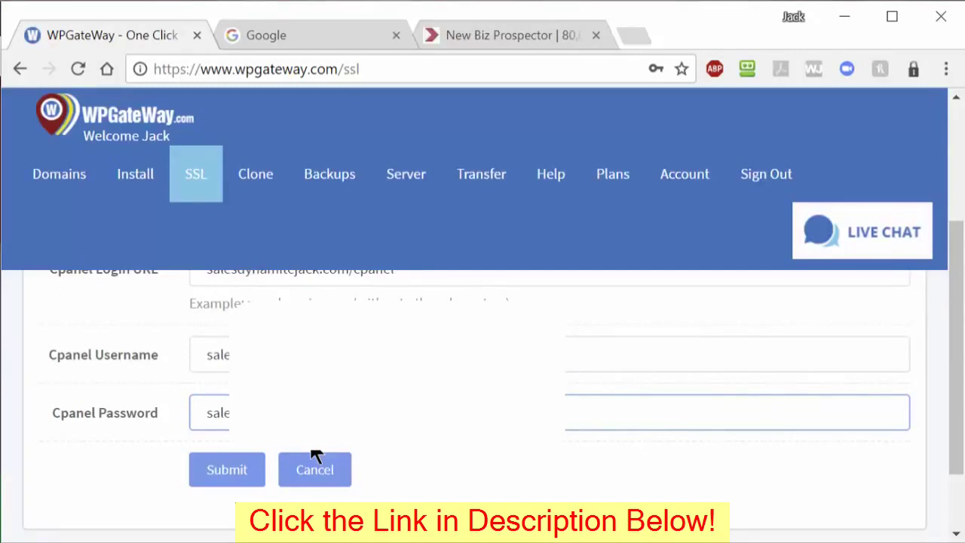
Choose salesdynamitejack.com from both the Select Source Cpanel and Source Domain dropdowns
{"action": "left_click", "coordinate": [260, 298]}
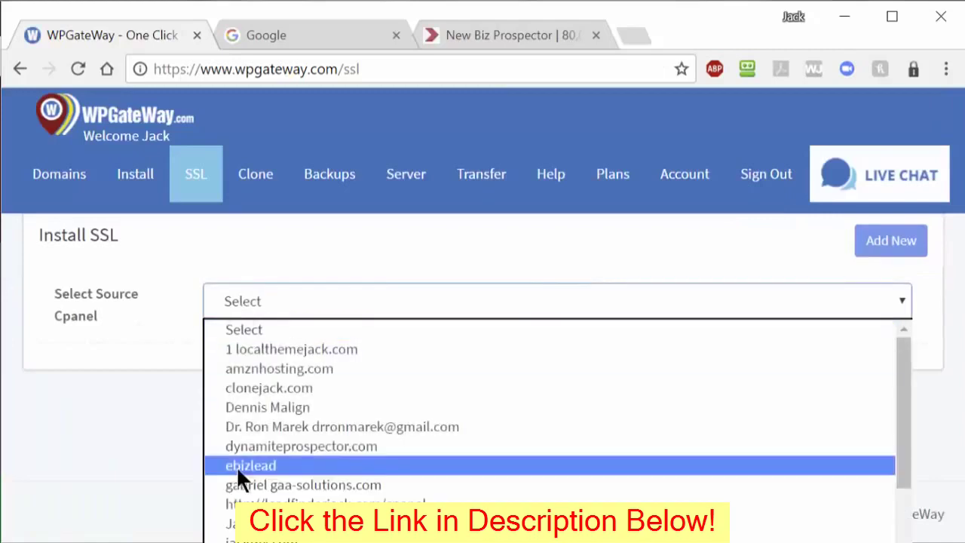
{"action": "scroll", "coordinate": [238, 471], "scroll_direction": "down", "scroll_amount": 5}
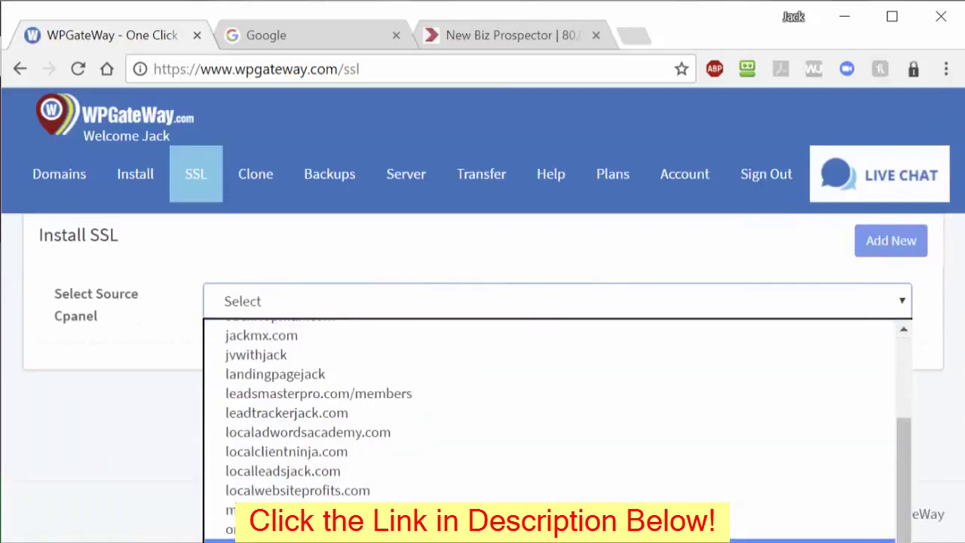
{"action": "left_click", "coordinate": [249, 531]}
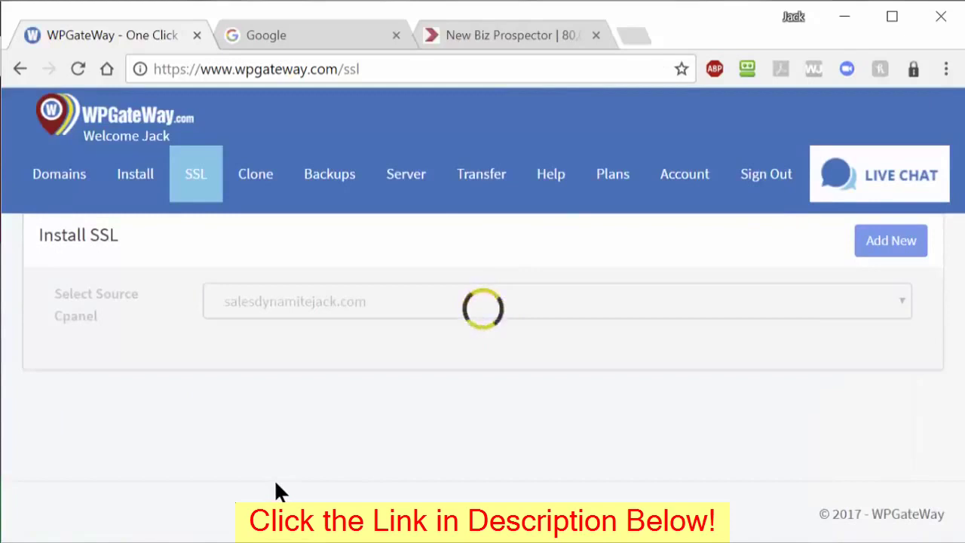
{"action": "left_click", "coordinate": [256, 379]}
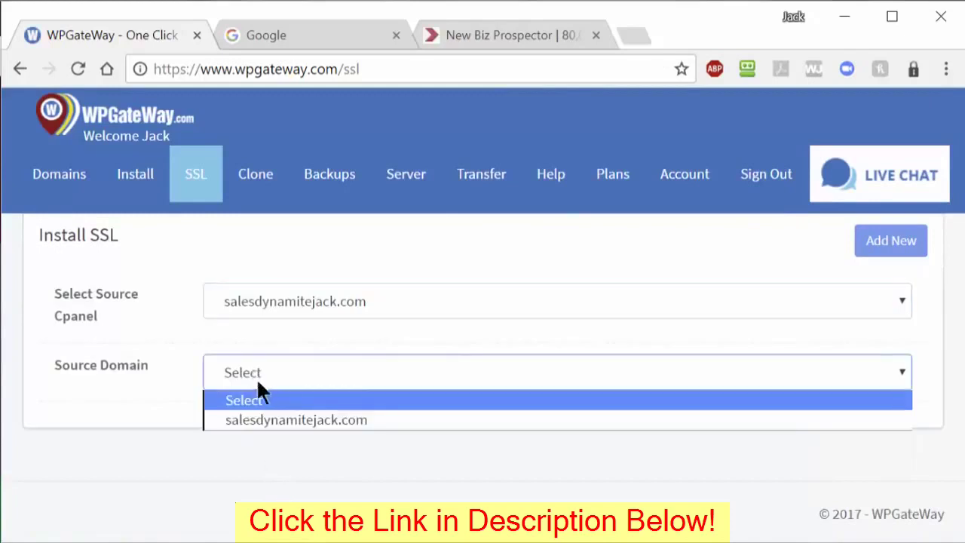
{"action": "left_click", "coordinate": [260, 418]}
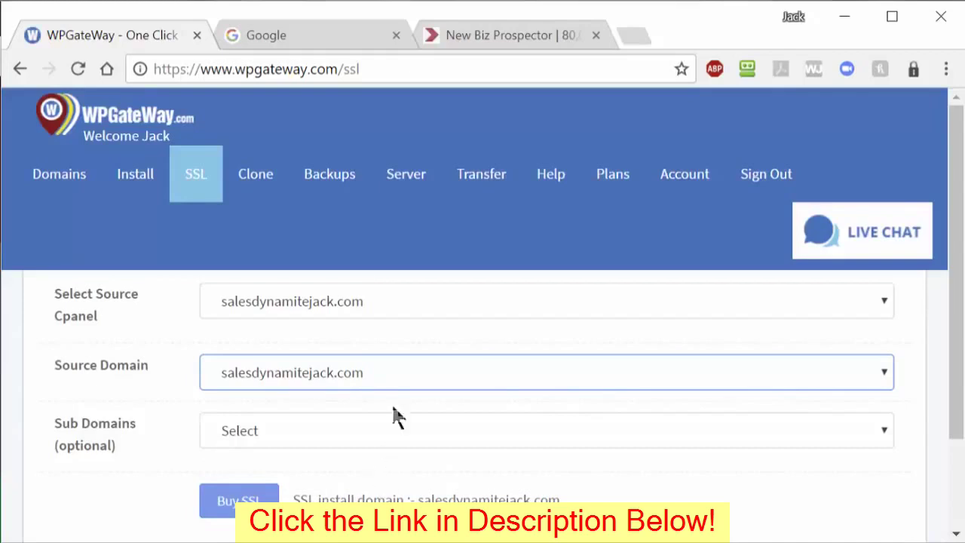
Buy the $27/year SSL certificate for salesdynamitejack.com and place the $28.35 order
{"action": "left_click", "coordinate": [458, 35]}
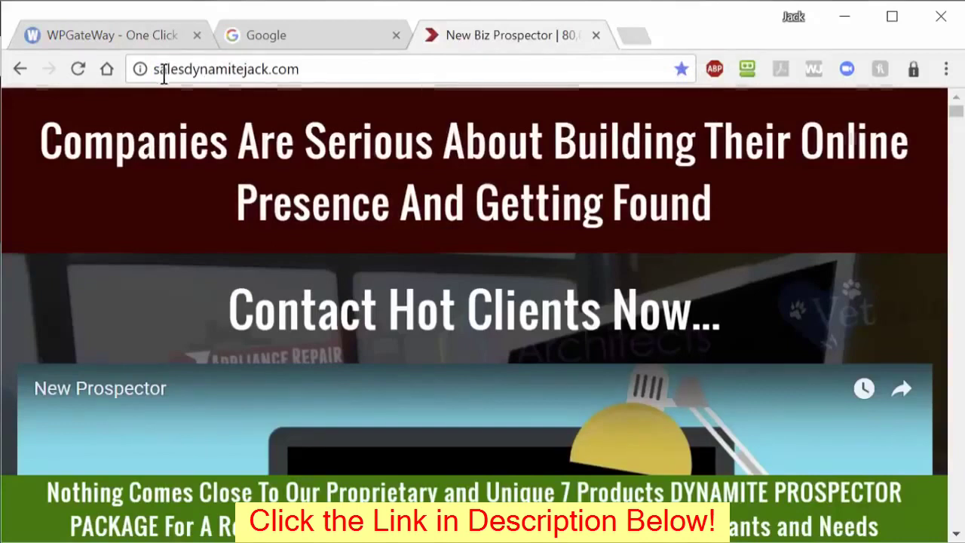
{"action": "left_click", "coordinate": [131, 33]}
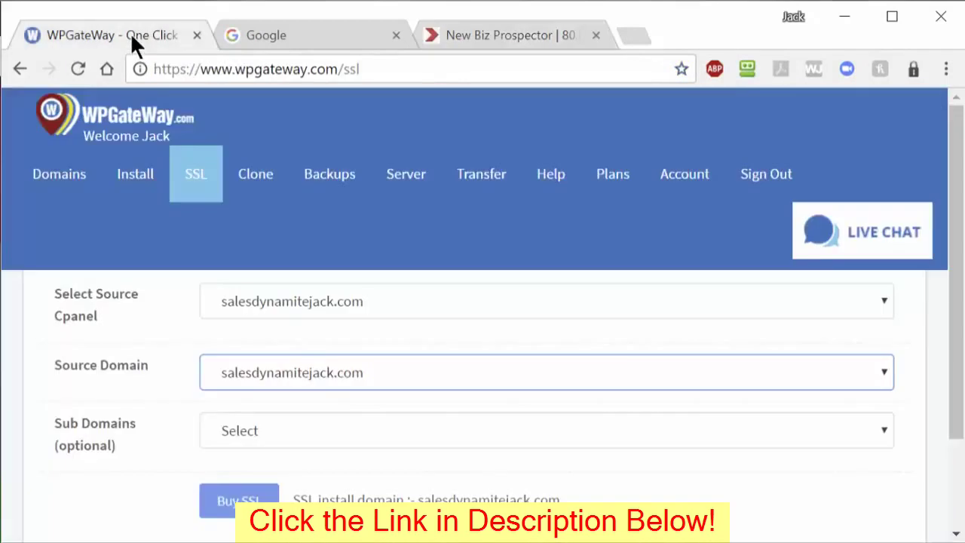
{"action": "left_click", "coordinate": [234, 502]}
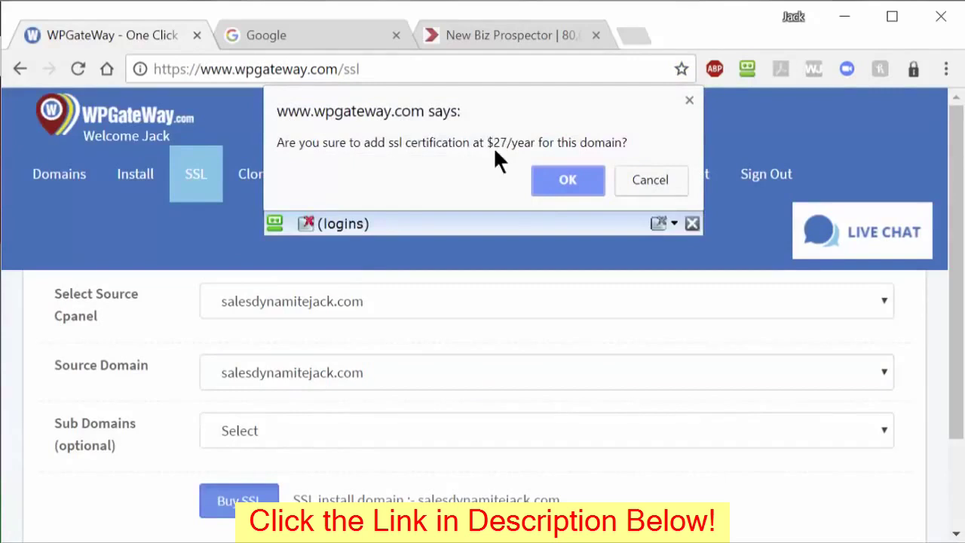
{"action": "left_click", "coordinate": [560, 183]}
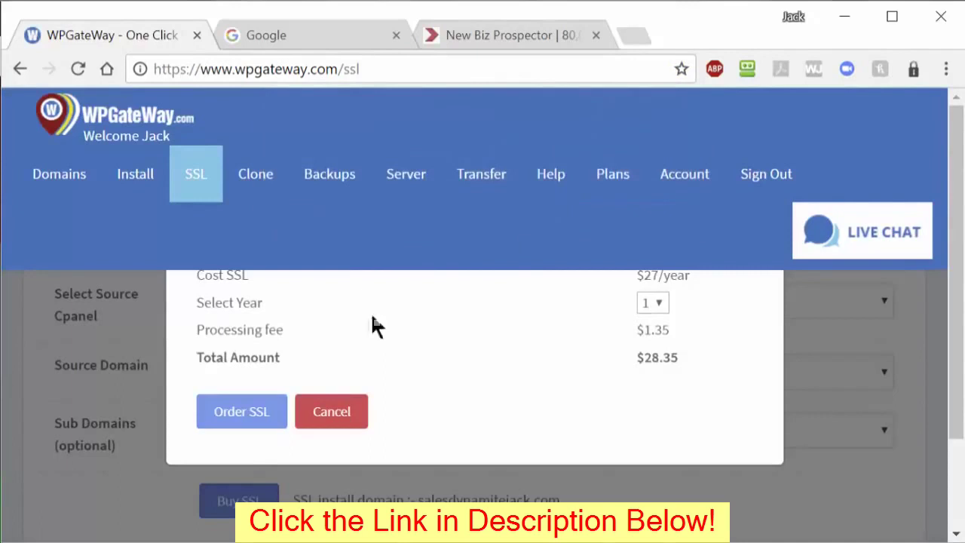
{"action": "left_click", "coordinate": [251, 422]}
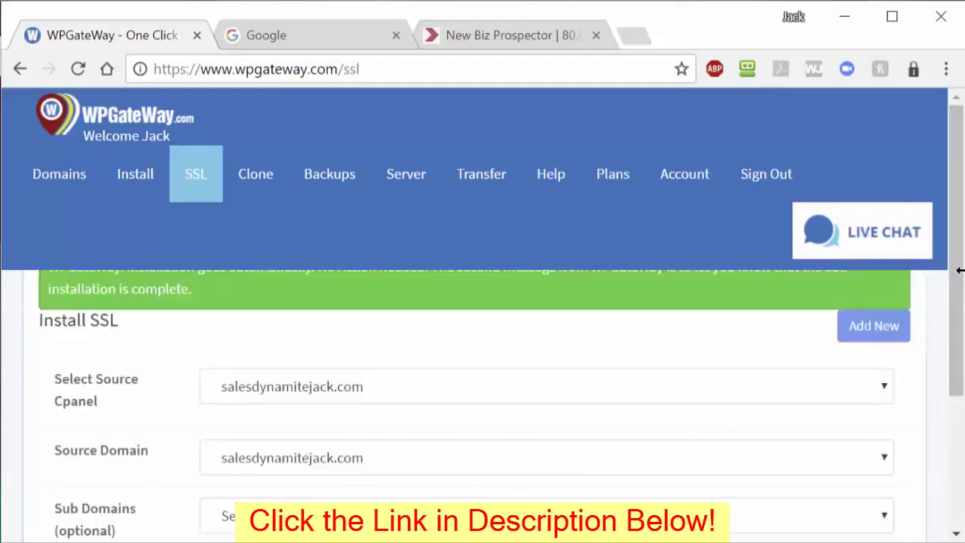
Highlight the 'No Action needed' and 'SSL installation is complete' notes in the success banner
{"action": "left_click_drag", "start_coordinate": [959, 270], "coordinate": [964, 269]}
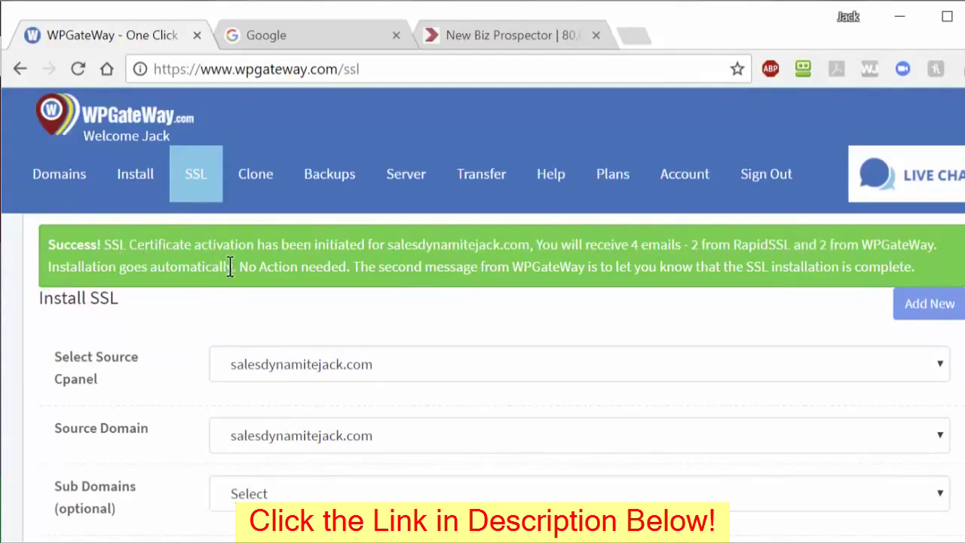
{"action": "left_click_drag", "start_coordinate": [232, 267], "coordinate": [123, 266]}
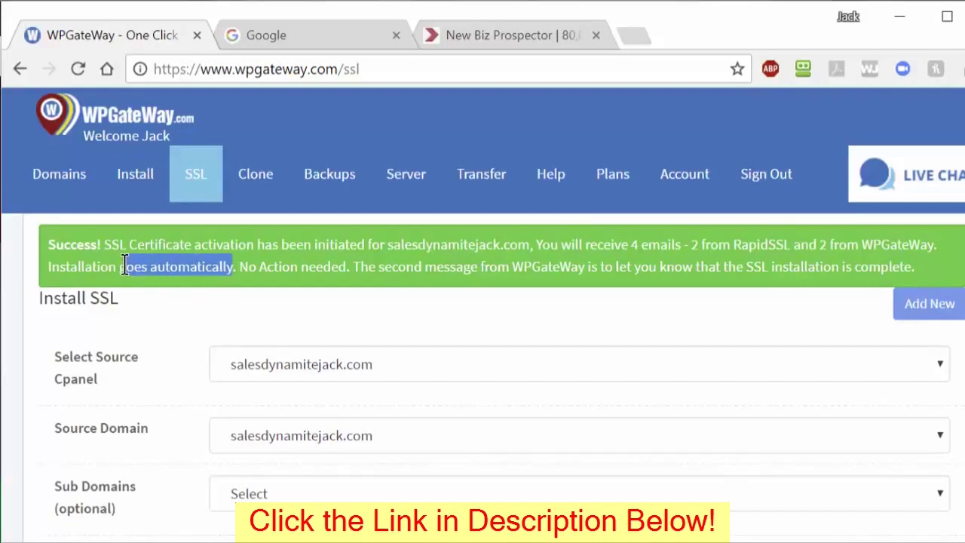
{"action": "left_click_drag", "start_coordinate": [239, 267], "coordinate": [347, 270]}
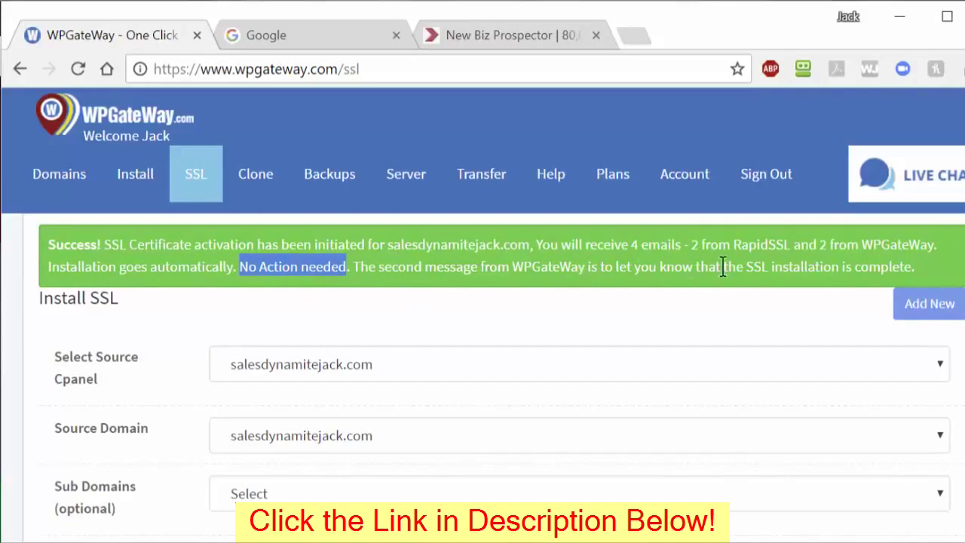
{"action": "left_click_drag", "start_coordinate": [745, 267], "coordinate": [905, 267]}
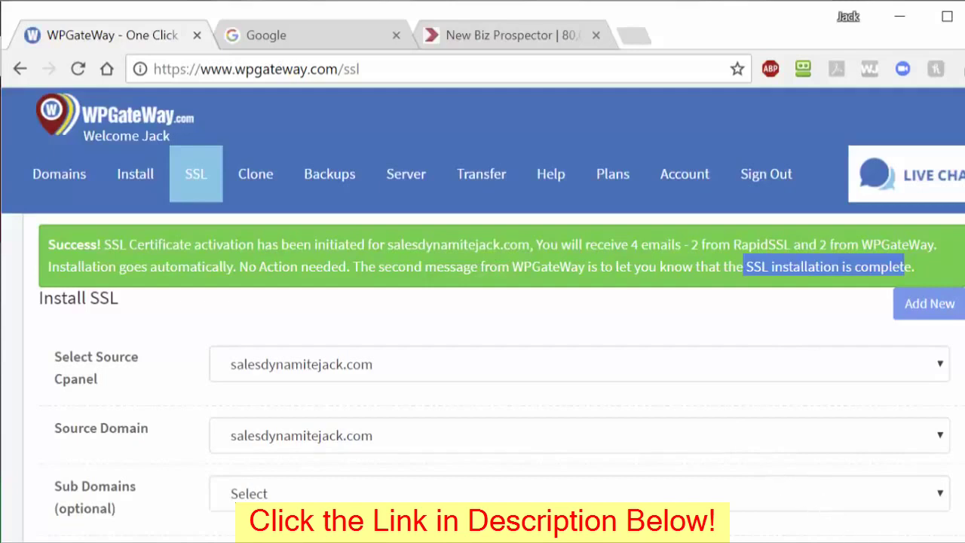
{"action": "key", "text": "alt+Tab"}
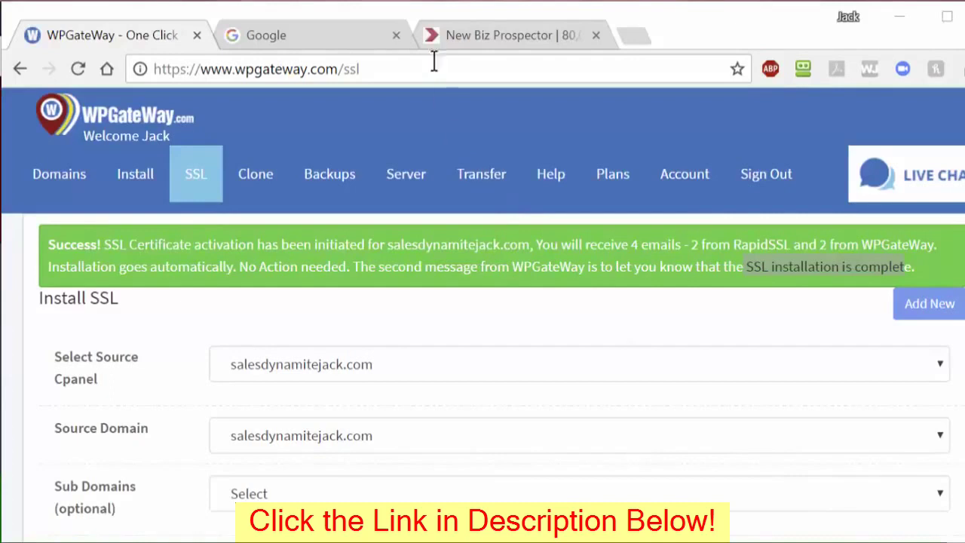
Open salesdynamitejack.com in a new Chrome tab and confirm it loads over HTTPS
{"action": "left_click", "coordinate": [468, 34]}
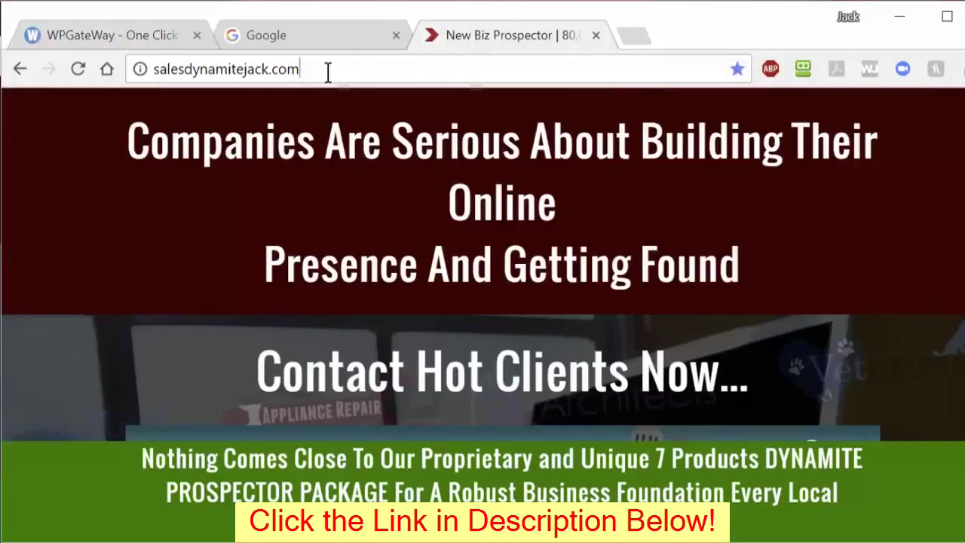
{"action": "left_click_drag", "start_coordinate": [328, 71], "coordinate": [143, 72]}
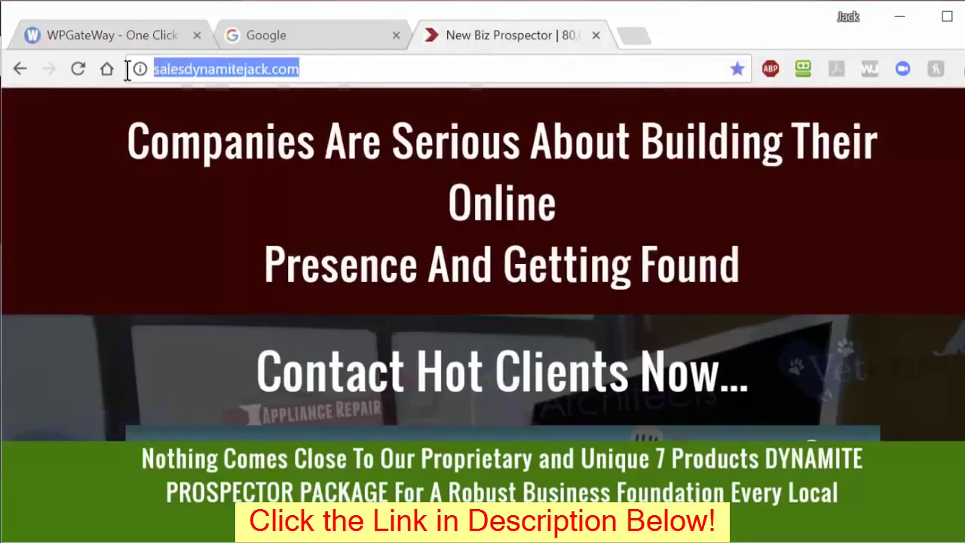
{"action": "left_click", "coordinate": [633, 35]}
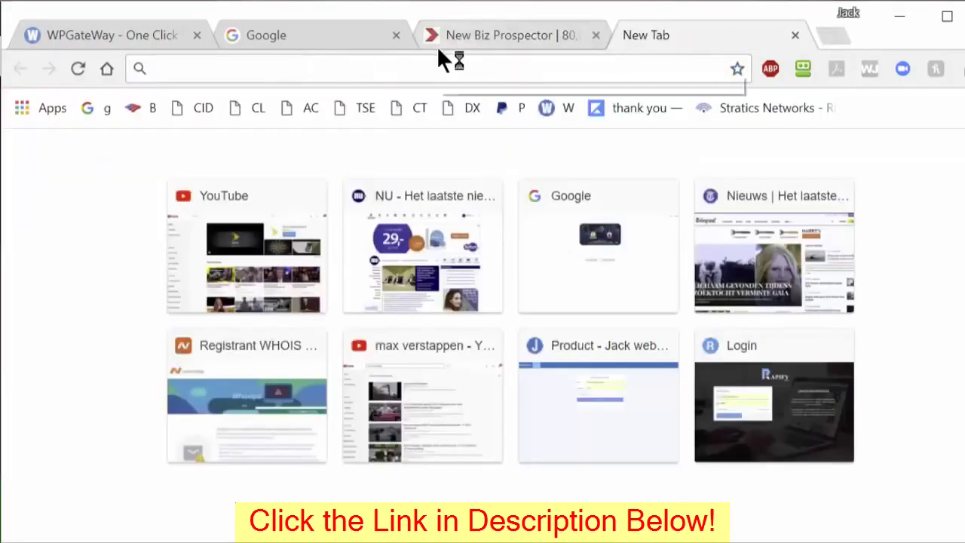
{"action": "type", "text": "http://salesdynamitejack.com/"}
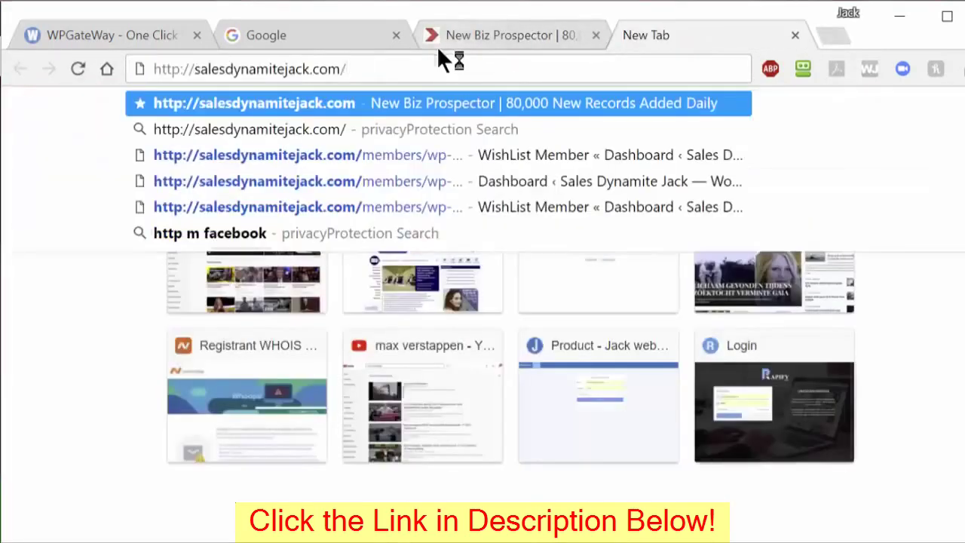
{"action": "key", "text": "Return"}
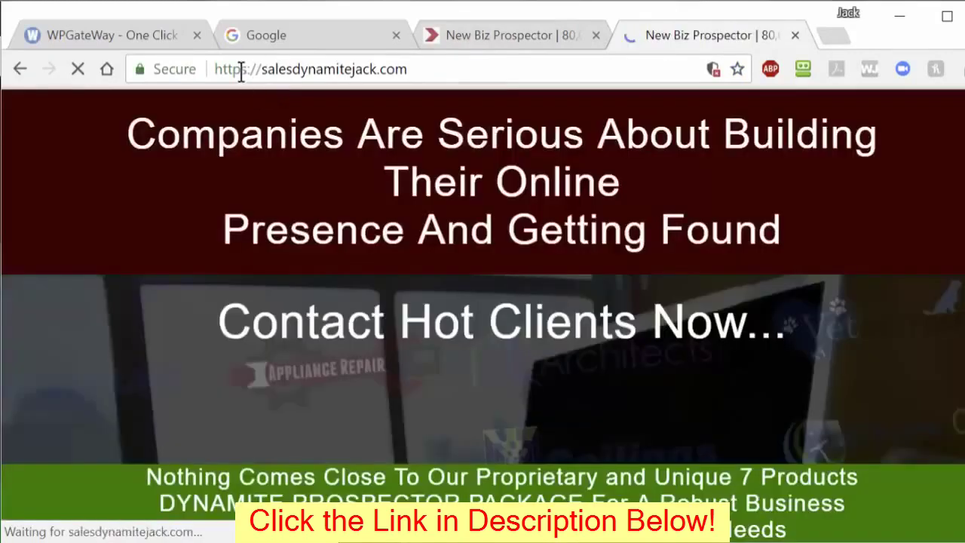
Request the site over plain http and confirm Chrome still shows it as Secure
{"action": "left_click", "coordinate": [460, 38]}
{"action": "left_click", "coordinate": [152, 67]}
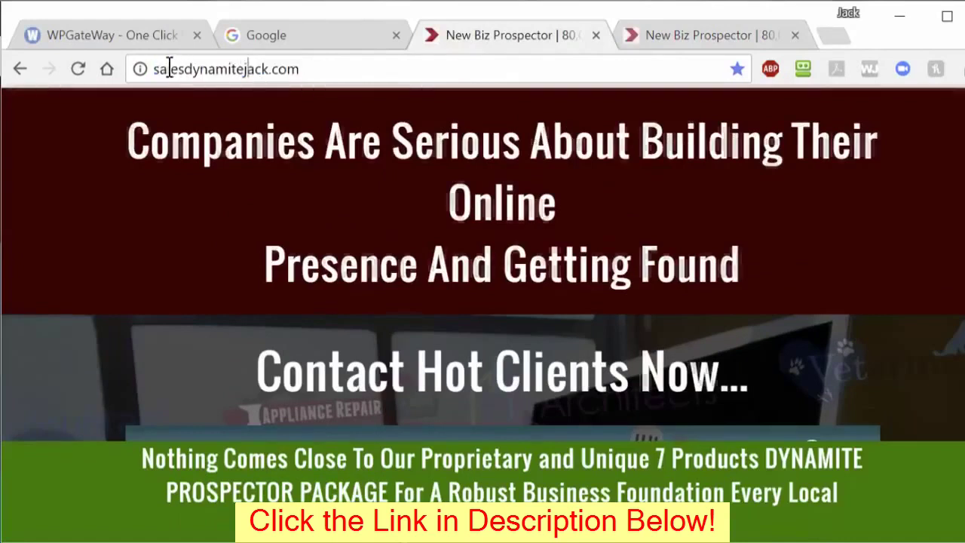
{"action": "left_click", "coordinate": [696, 35]}
{"action": "left_click", "coordinate": [242, 69]}
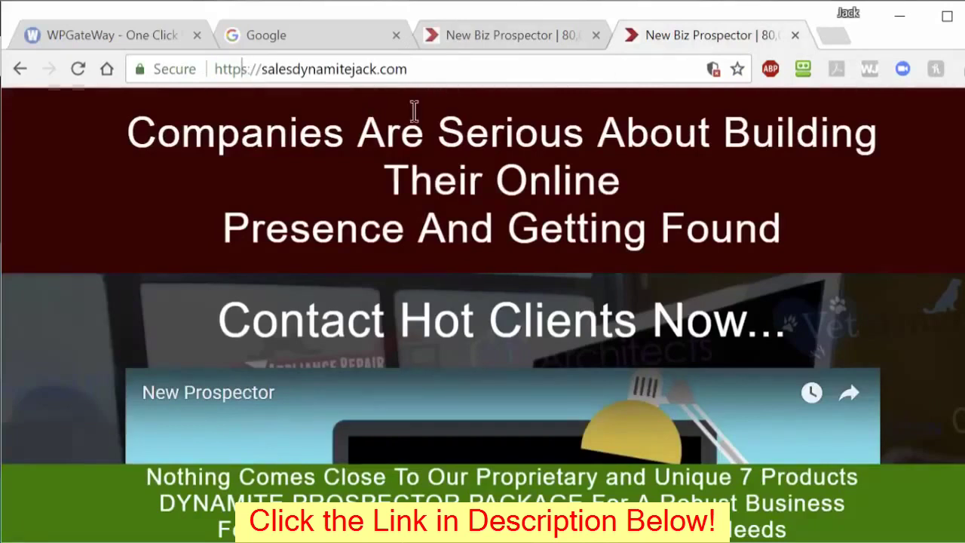
{"action": "key", "text": "Delete"}
{"action": "key", "text": "Delete"}
{"action": "key", "text": "Return"}
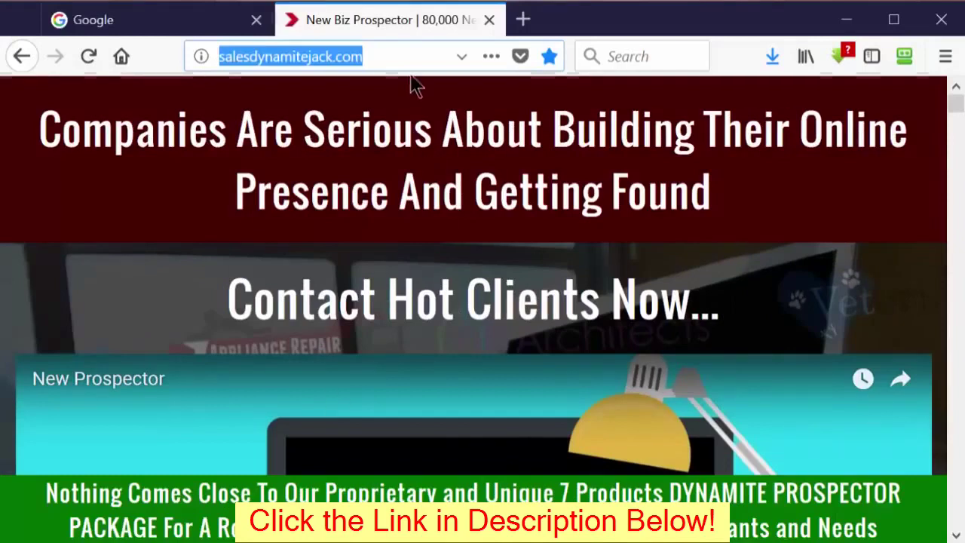
Open salesdynamitejack.com in a new Firefox tab and confirm the HTTPS padlock
{"action": "left_click", "coordinate": [383, 56]}
{"action": "left_click_drag", "start_coordinate": [383, 56], "coordinate": [218, 57]}
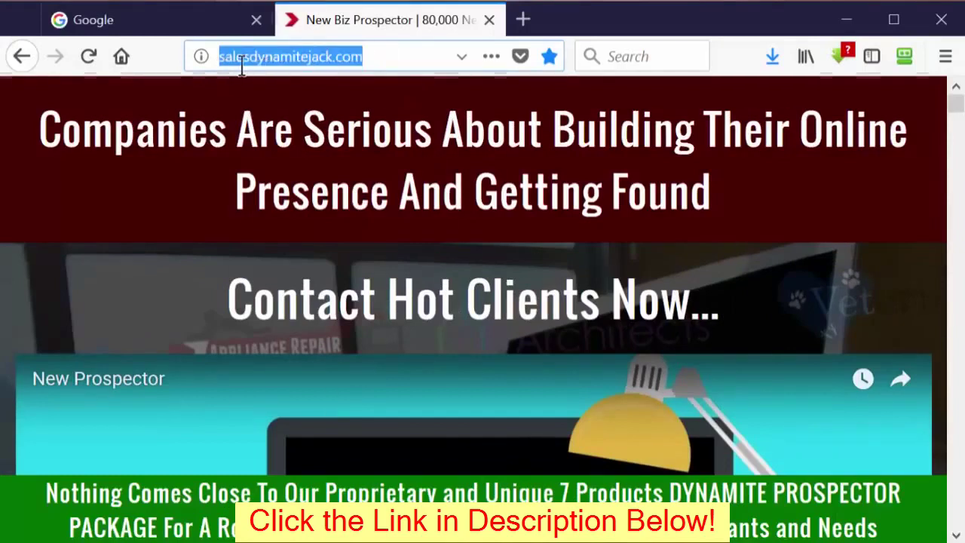
{"action": "left_click", "coordinate": [522, 22]}
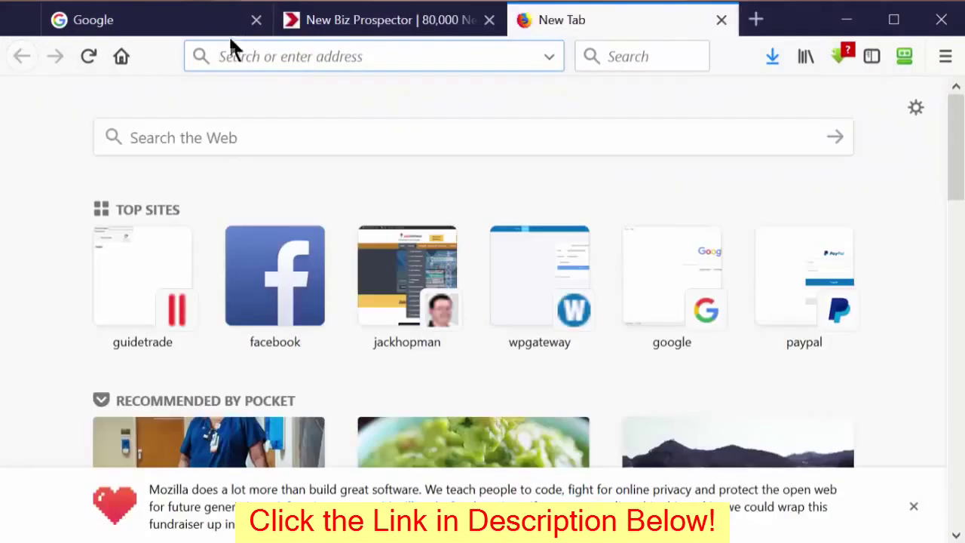
{"action": "type", "text": "http://salesdynamitejack.com/"}
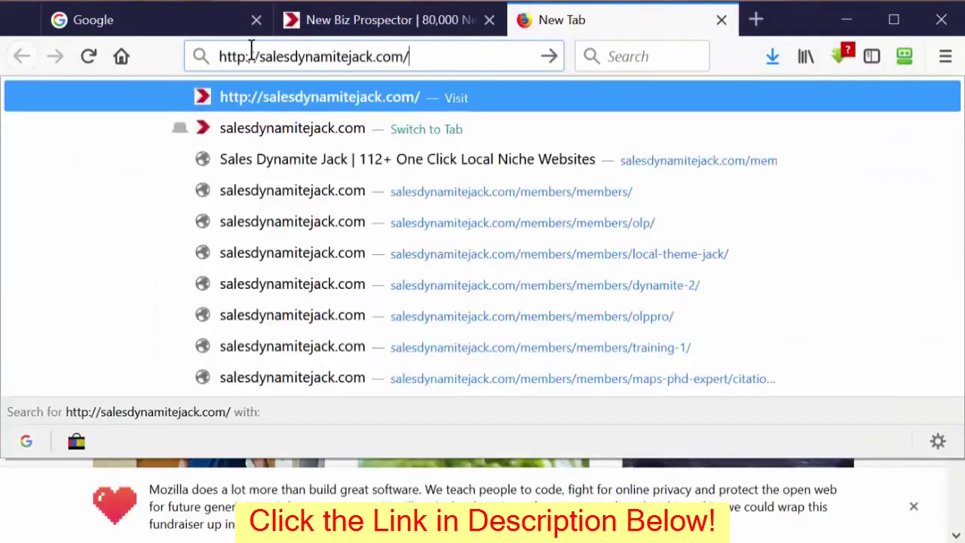
{"action": "key", "text": "Return"}
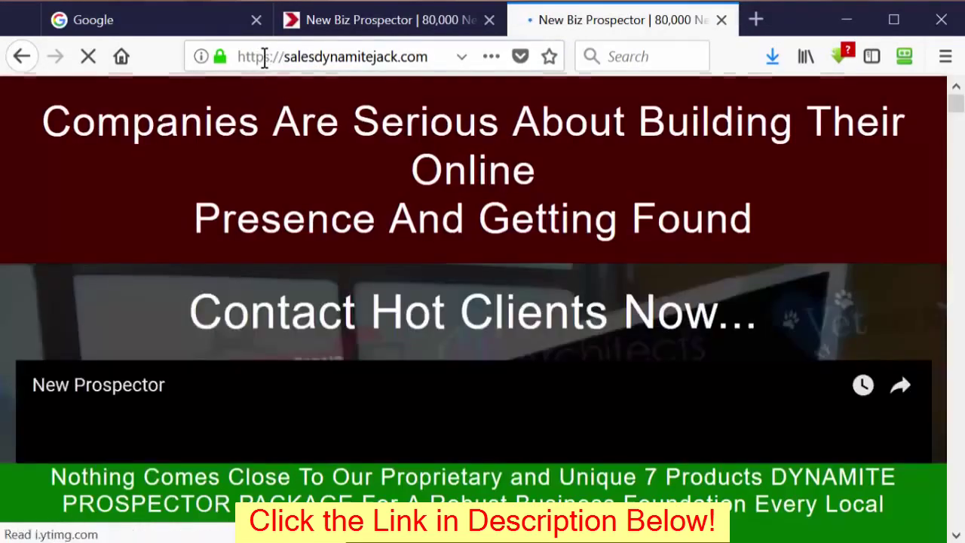
Request the site over plain http and confirm Firefox redirects it to secure HTTPS
{"action": "left_click", "coordinate": [263, 58]}
{"action": "left_click", "coordinate": [270, 54]}
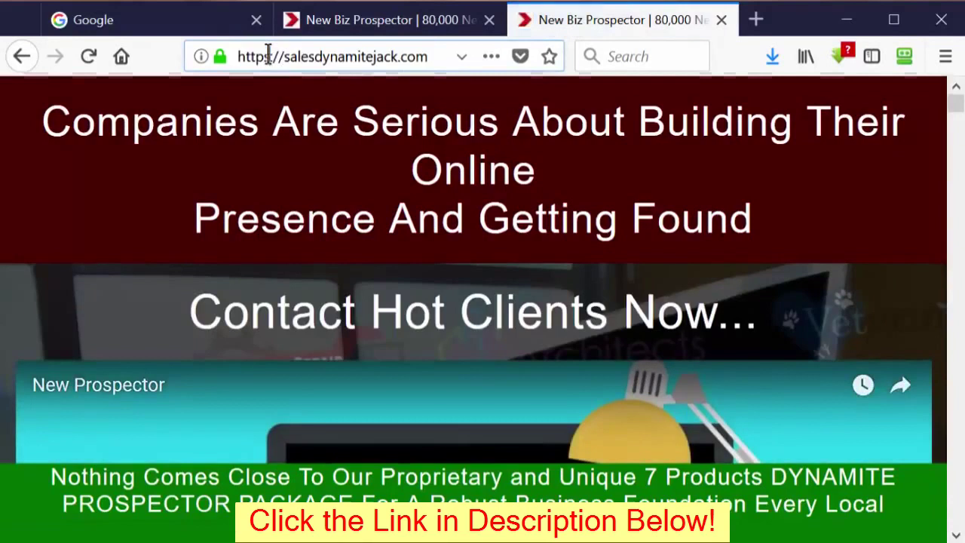
{"action": "key", "text": "BackSpace"}
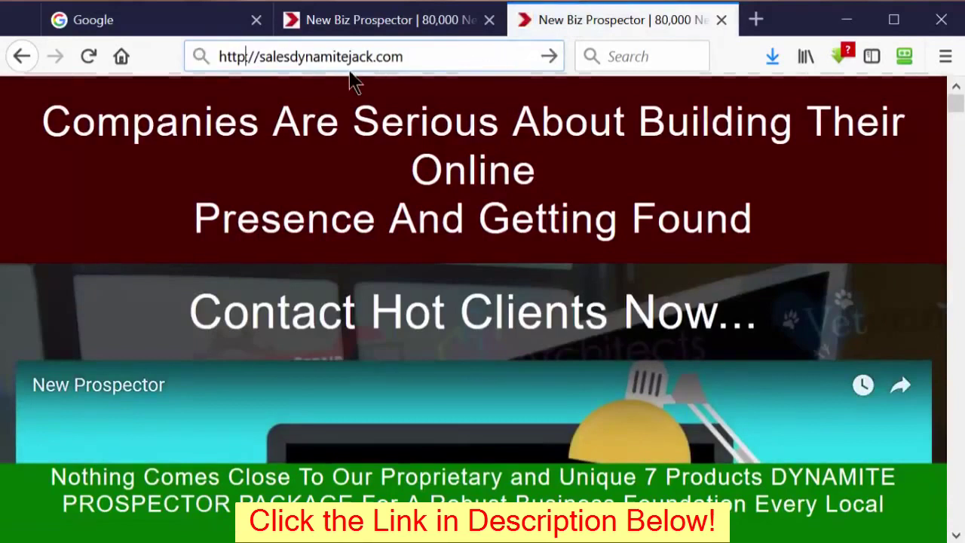
{"action": "key", "text": "Return"}
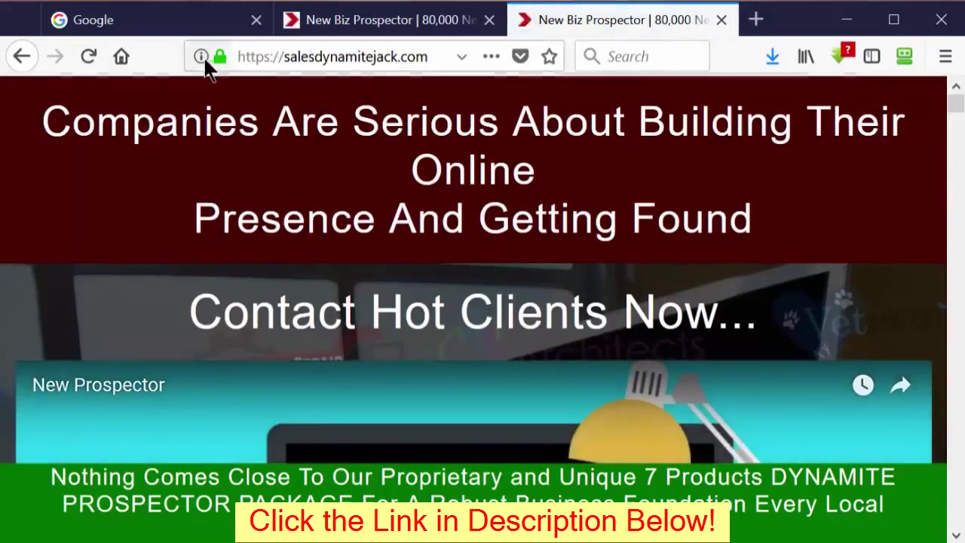
{"action": "left_click", "coordinate": [163, 20]}
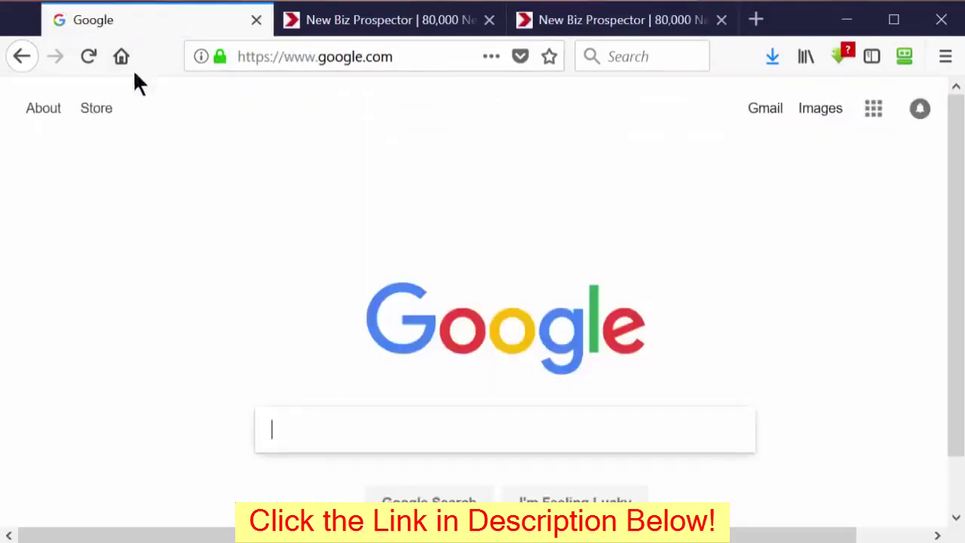
{"action": "left_click", "coordinate": [557, 27]}
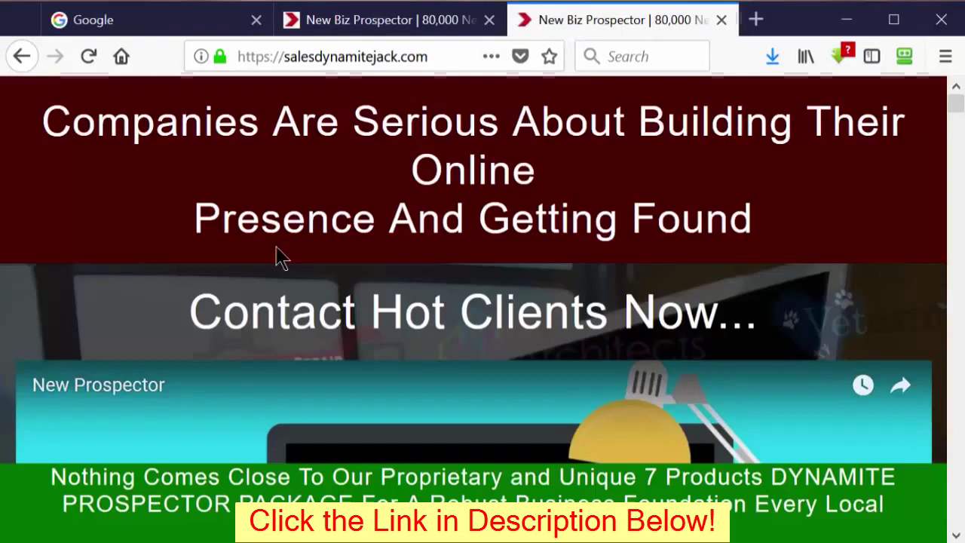